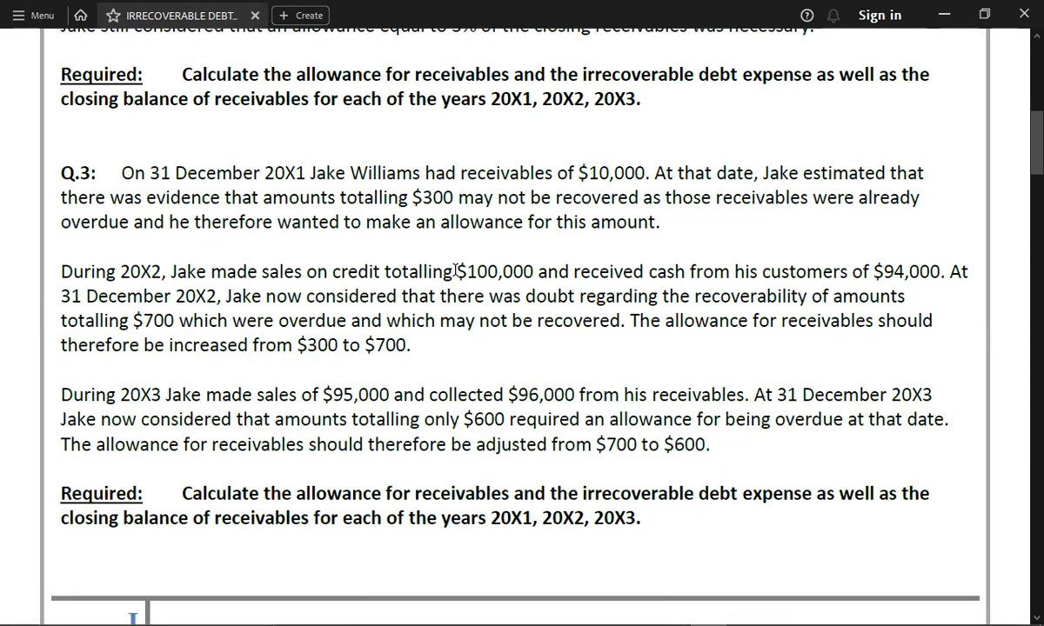
# - In the Excel workbook, enter the 20X2 credit sales 100000 in K3558 and the cash received -94000 in K3559
pyautogui.hotkey('alt', 'Tab')
pyautogui.write('100000')
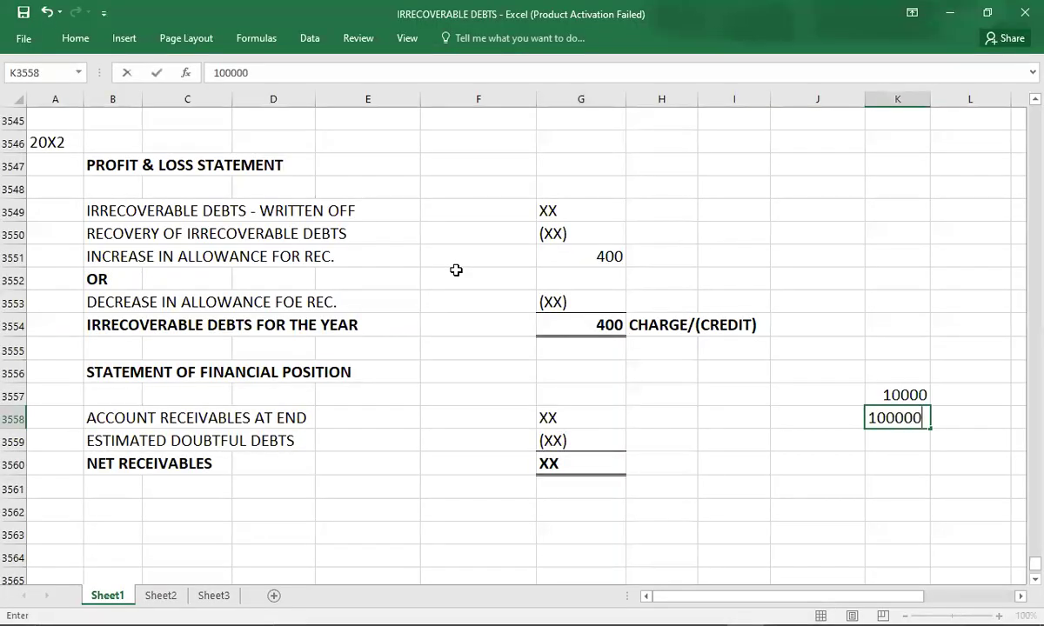
pyautogui.press('Return')
pyautogui.hotkey('alt', 'Tab')
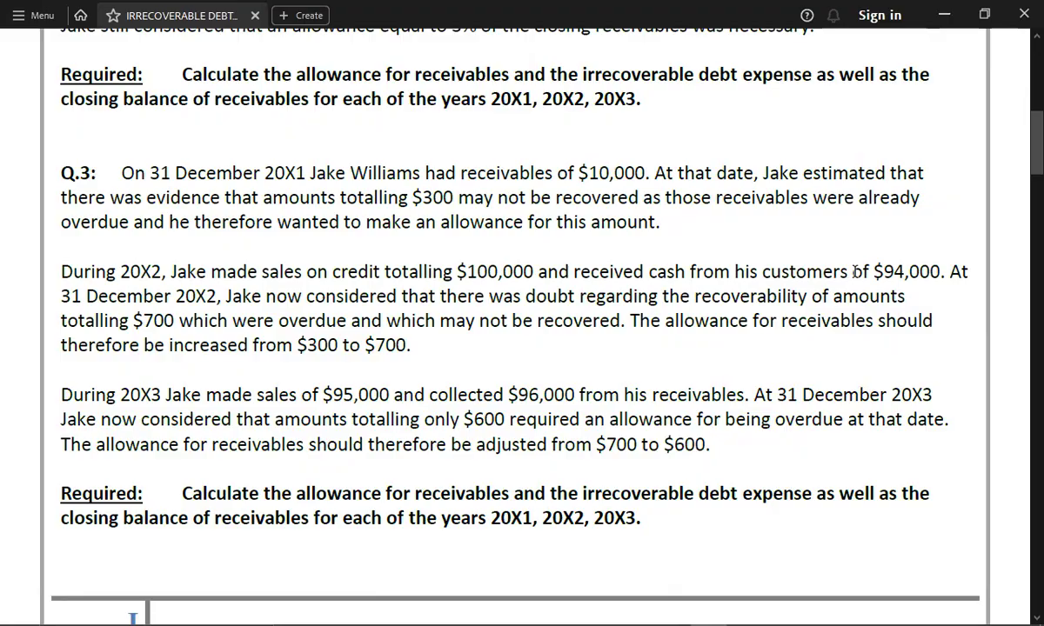
pyautogui.hotkey('alt', 'Tab')
pyautogui.write('-94000')
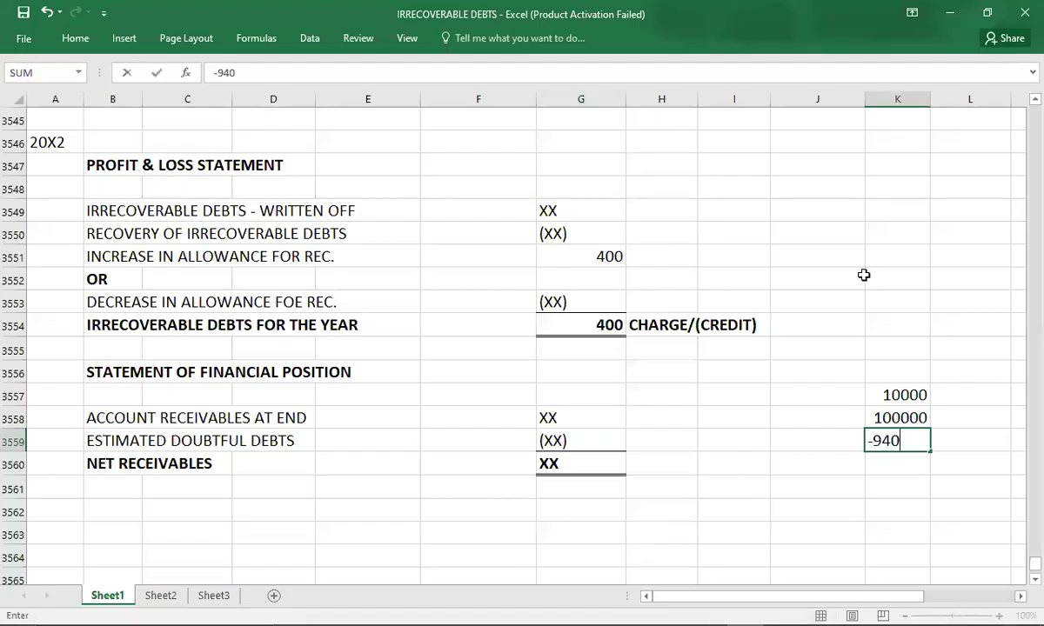
pyautogui.press('Return')
# - Enter the 20X2 closing receivables 16000 in K3560 beneath the working figures and make it bold
pyautogui.press('Up')
pyautogui.press('Up')
pyautogui.press('Up')
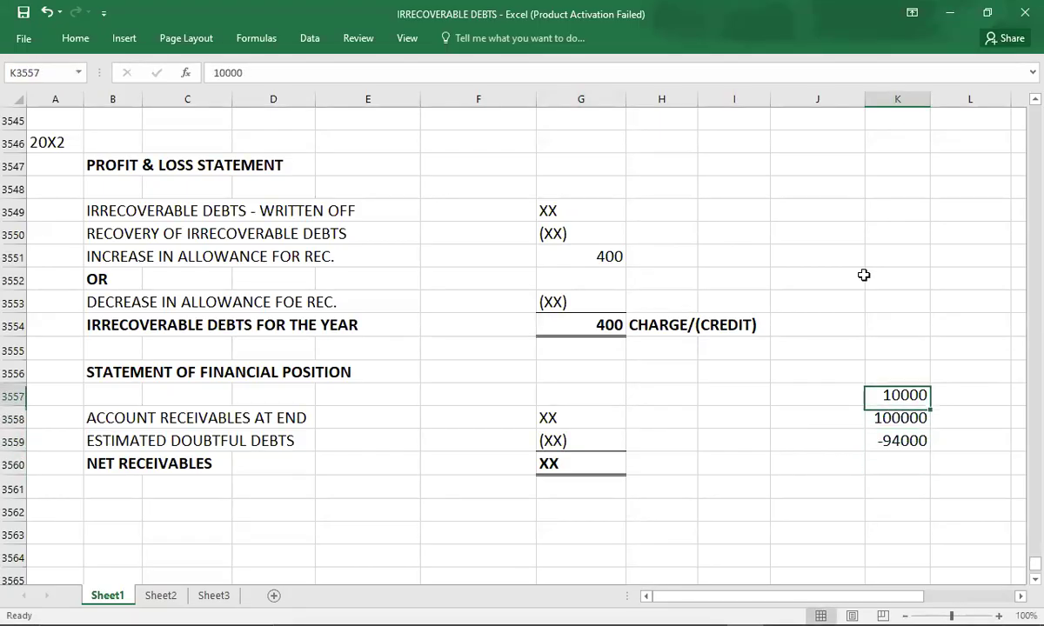
pyautogui.hotkey('shift', 'Down')
pyautogui.hotkey('shift', 'Down')
pyautogui.press('Down')
pyautogui.press('Down')
pyautogui.press('Down')
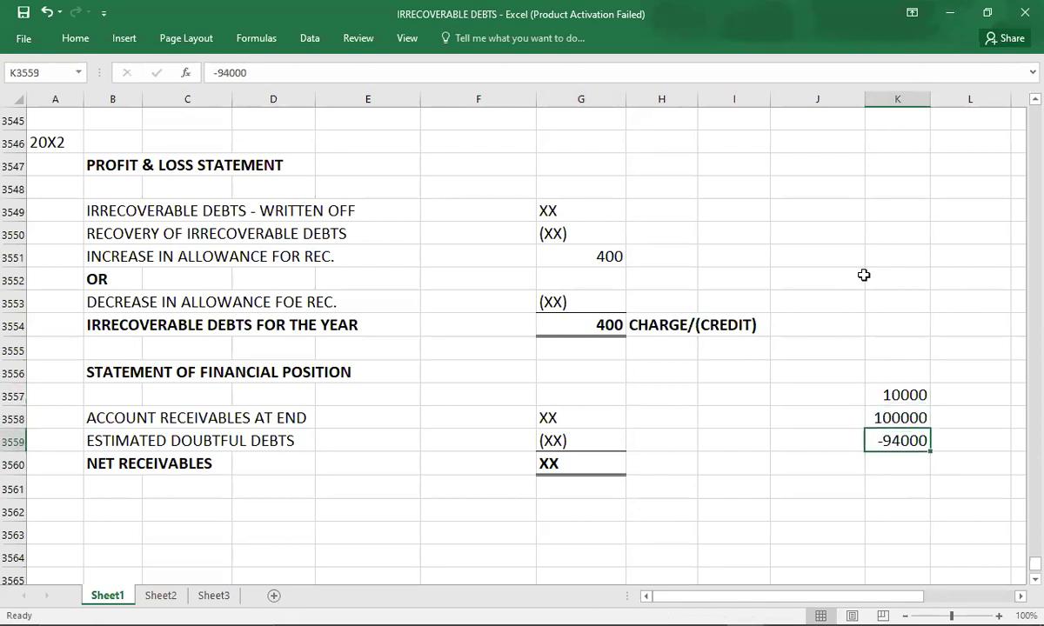
pyautogui.write('16000')
pyautogui.press('Return')
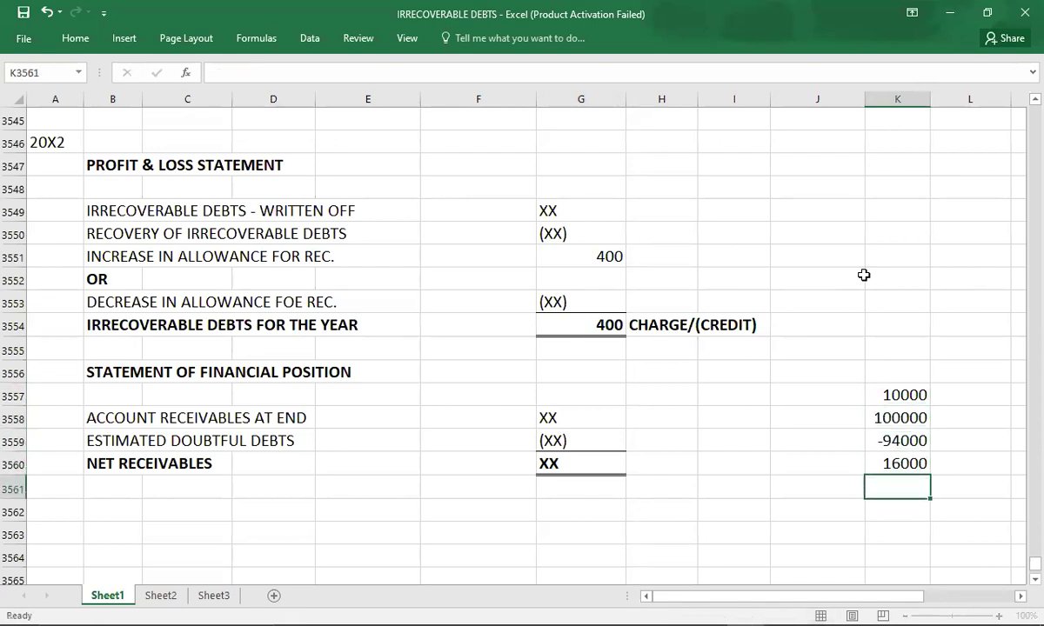
pyautogui.press('Up')
pyautogui.hotkey('ctrl', 'b')
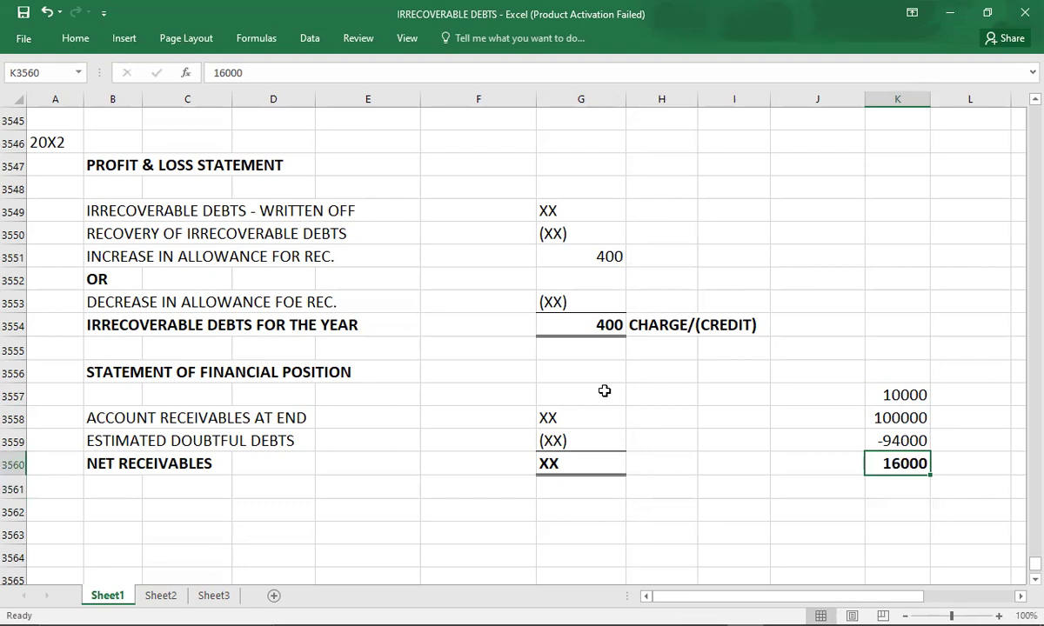
# - Enter 16000 as the 20X2 account receivables at end in the statement of financial position
pyautogui.click(586, 413)
pyautogui.write('1')
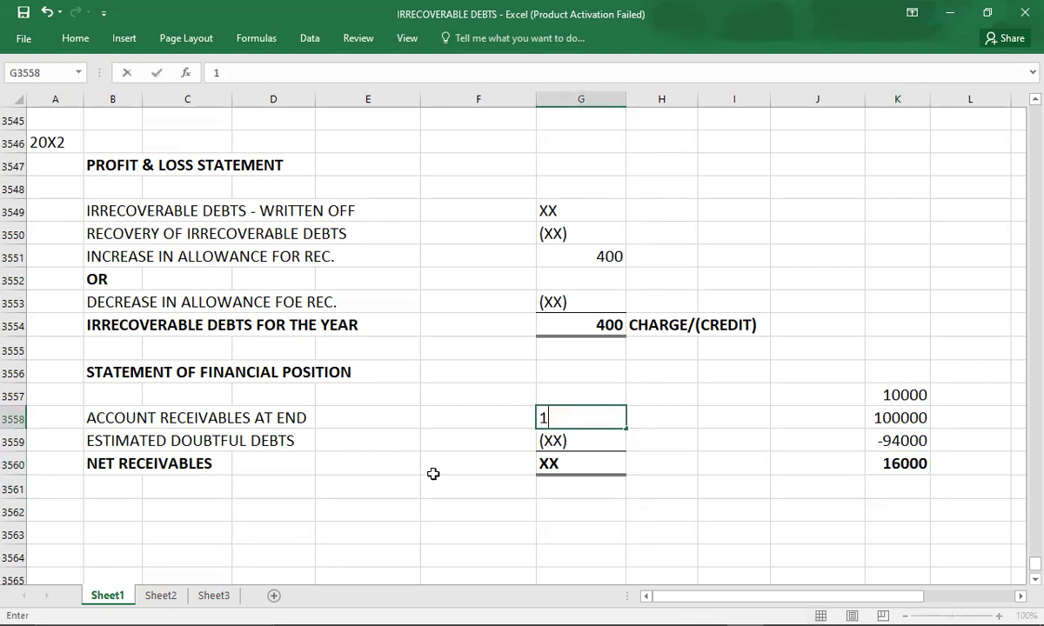
pyautogui.write('6000')
pyautogui.press('Return')
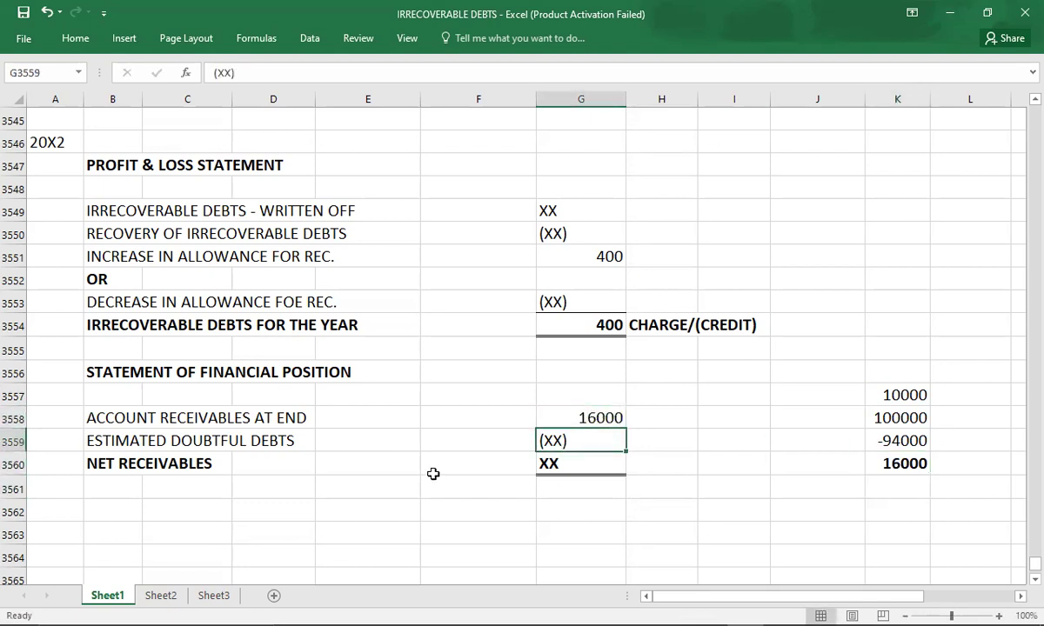
# - Enter -700 as the 20X2 estimated doubtful debts, taken from the question document, and 15300 as net receivables
pyautogui.write('-')
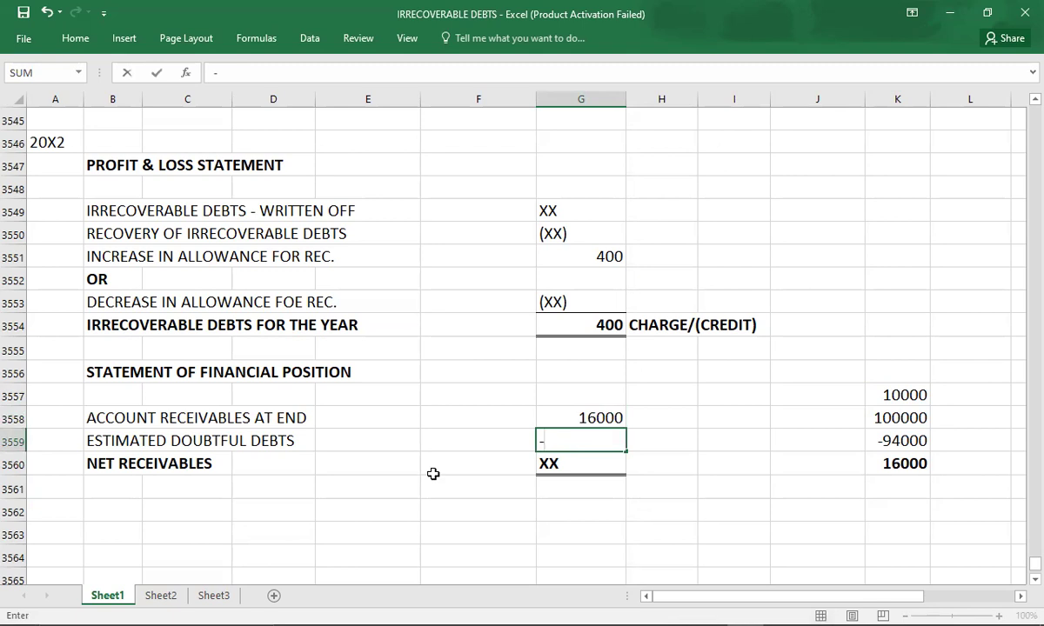
pyautogui.hotkey('alt', 'Tab')
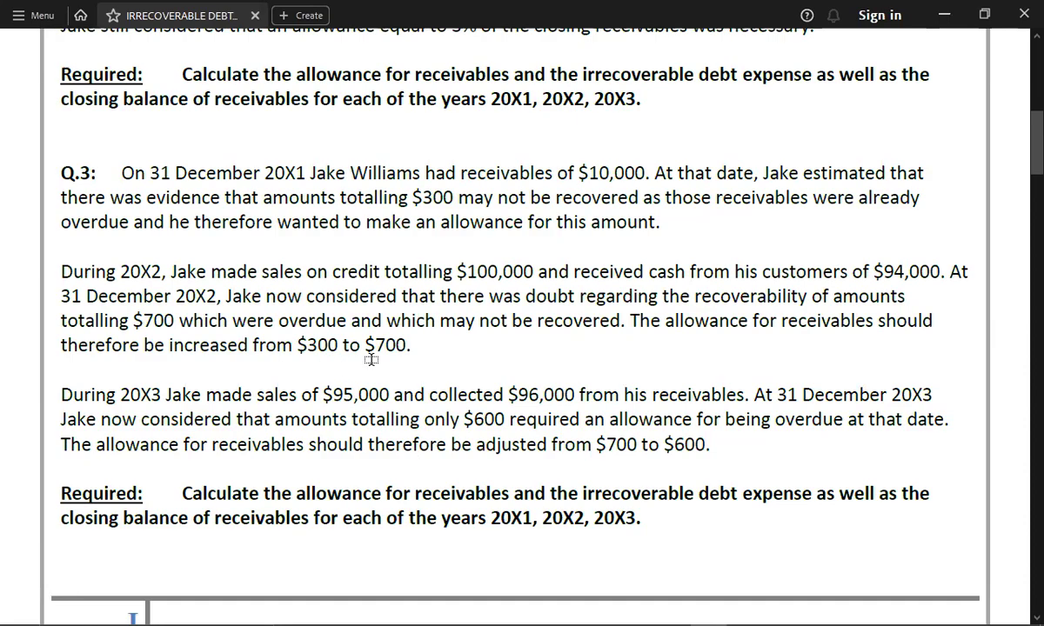
pyautogui.hotkey('alt', 'Tab')
pyautogui.write('700')
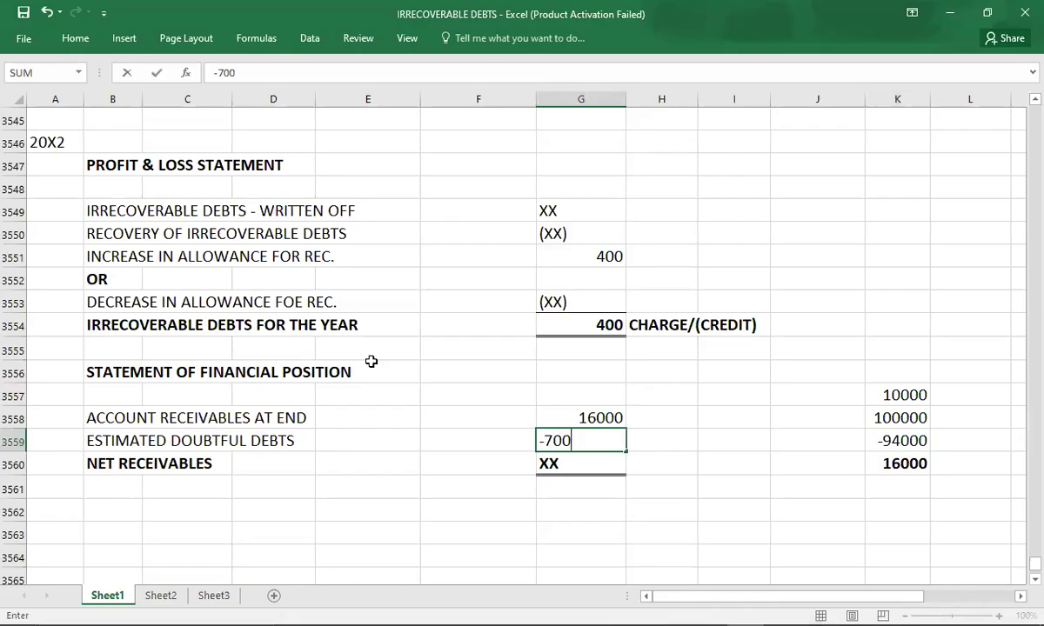
pyautogui.press('Return')
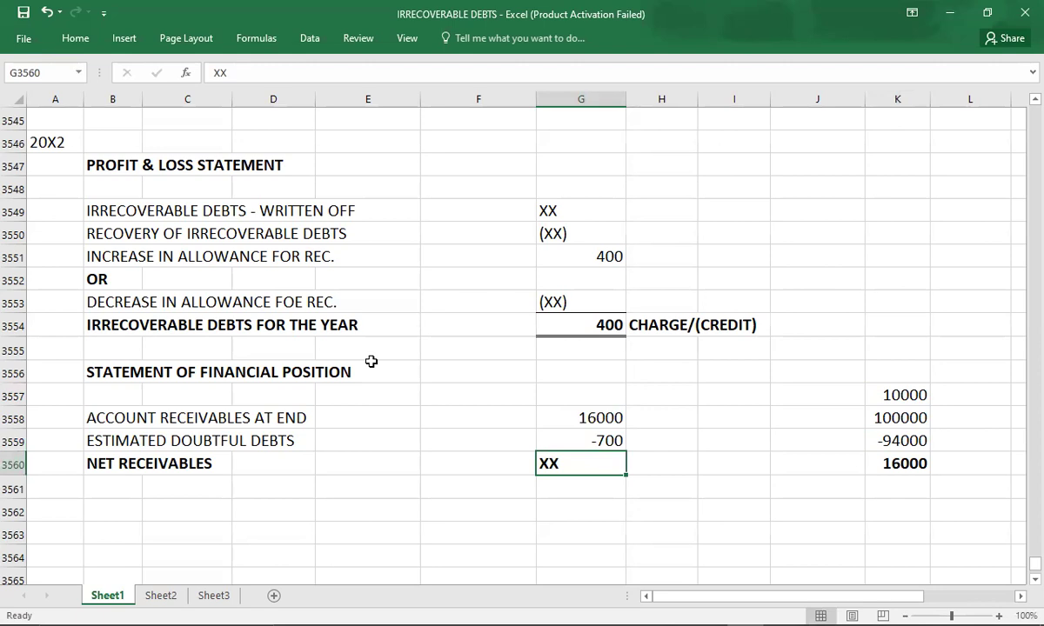
pyautogui.write('15300')
pyautogui.press('Return')
pyautogui.press('Return')
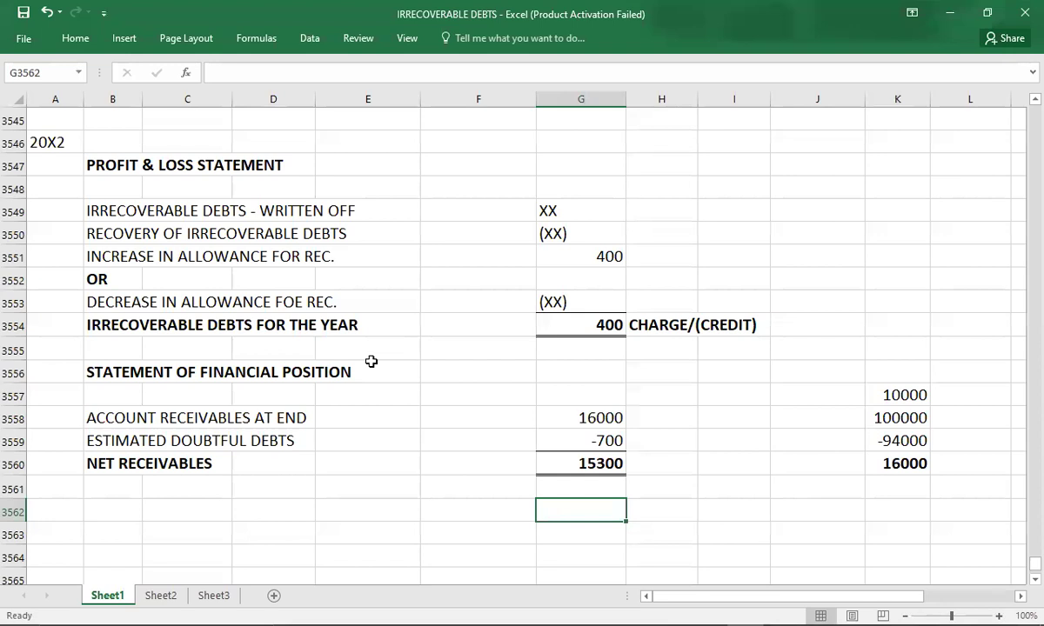
# - Review the 20X2 receivables and doubtful debts figures, and read the 20X3 paragraph of Q.3 in the question document
pyautogui.click(555, 418)
pyautogui.click(553, 448)
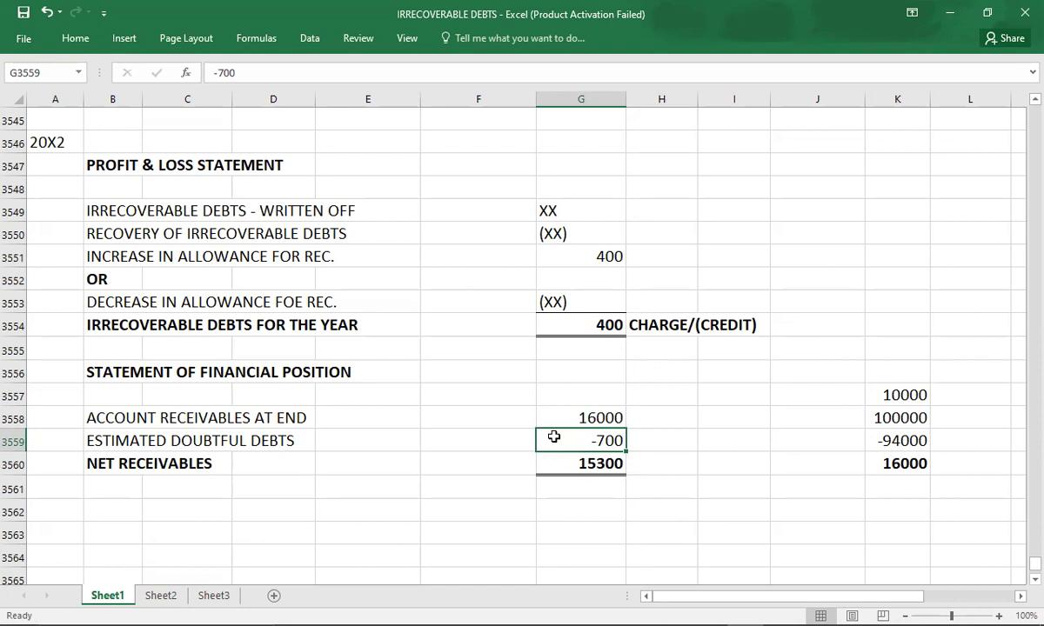
pyautogui.click(553, 414)
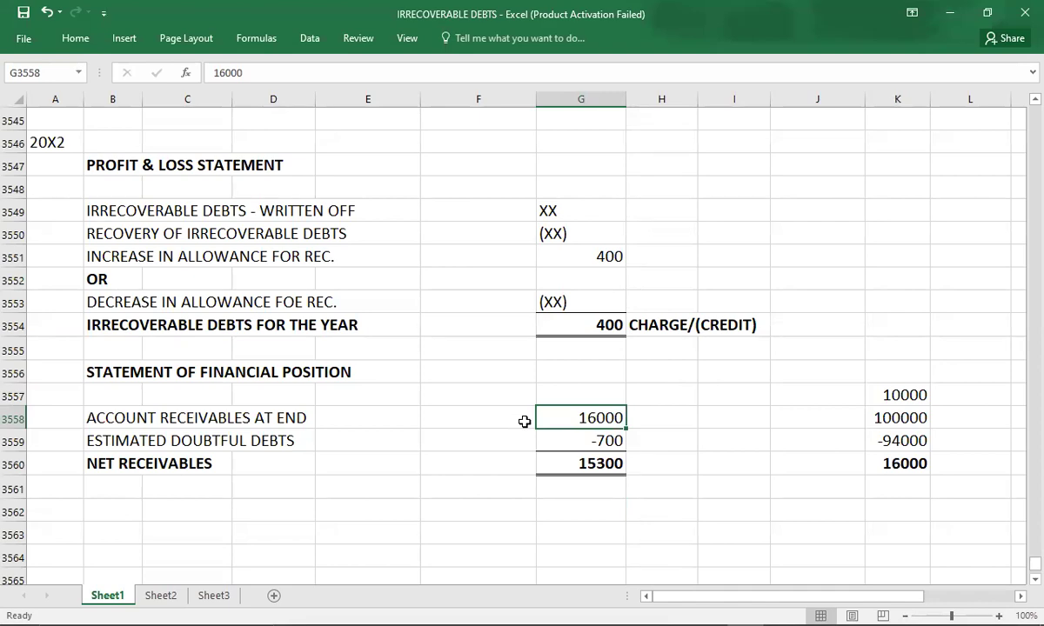
pyautogui.hotkey('alt', 'Tab')
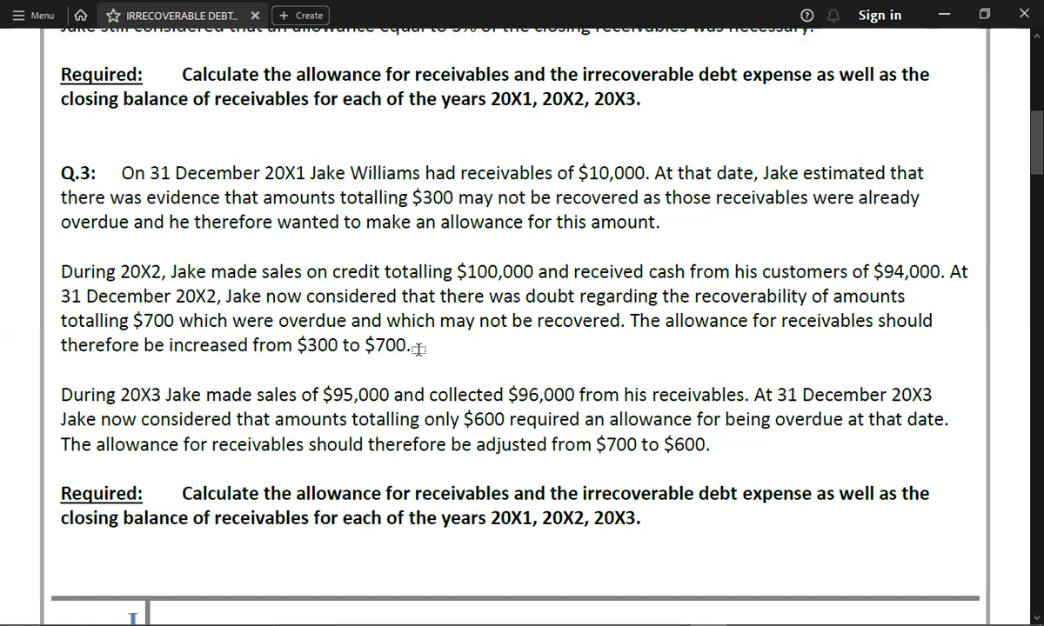
pyautogui.hotkey('alt', 'Tab')
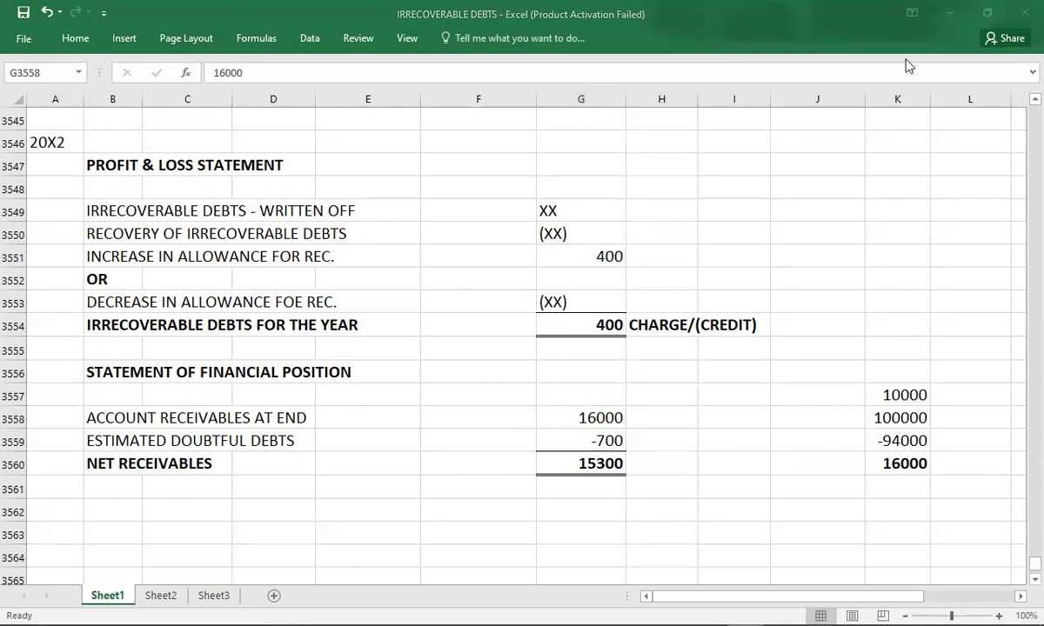
pyautogui.hotkey('alt', 'Tab')
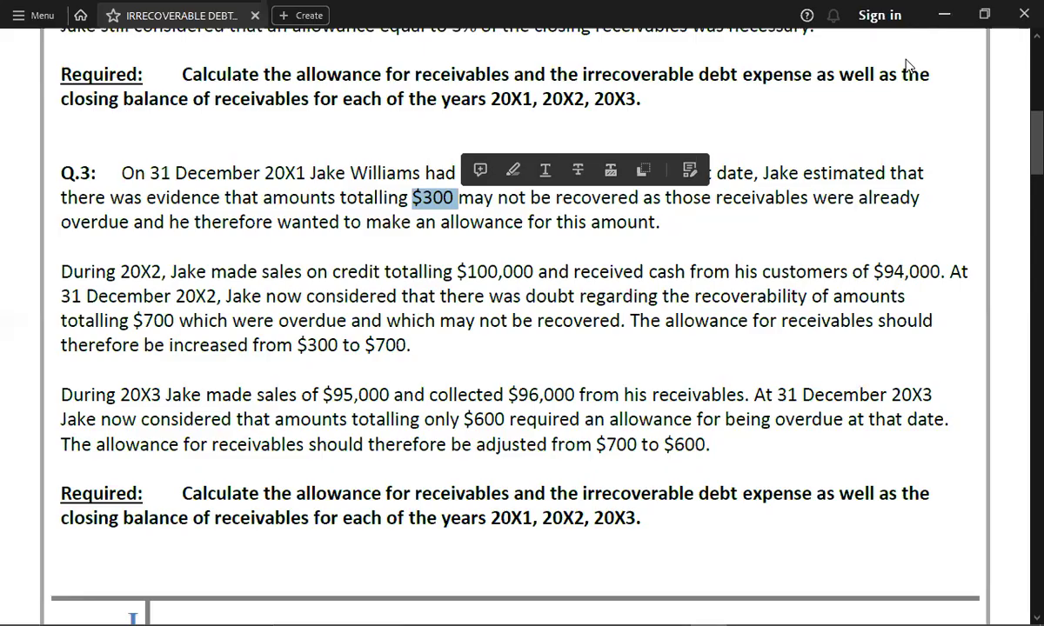
pyautogui.click(56, 395)
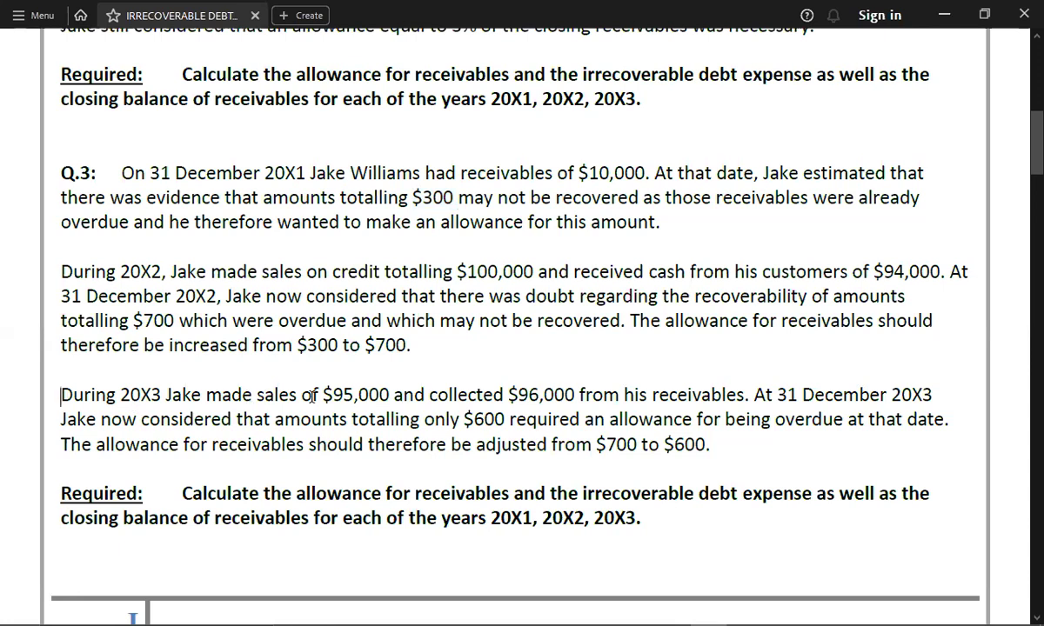
pyautogui.press('Down')
pyautogui.press('Down')
pyautogui.scroll(-1, 12, 410)
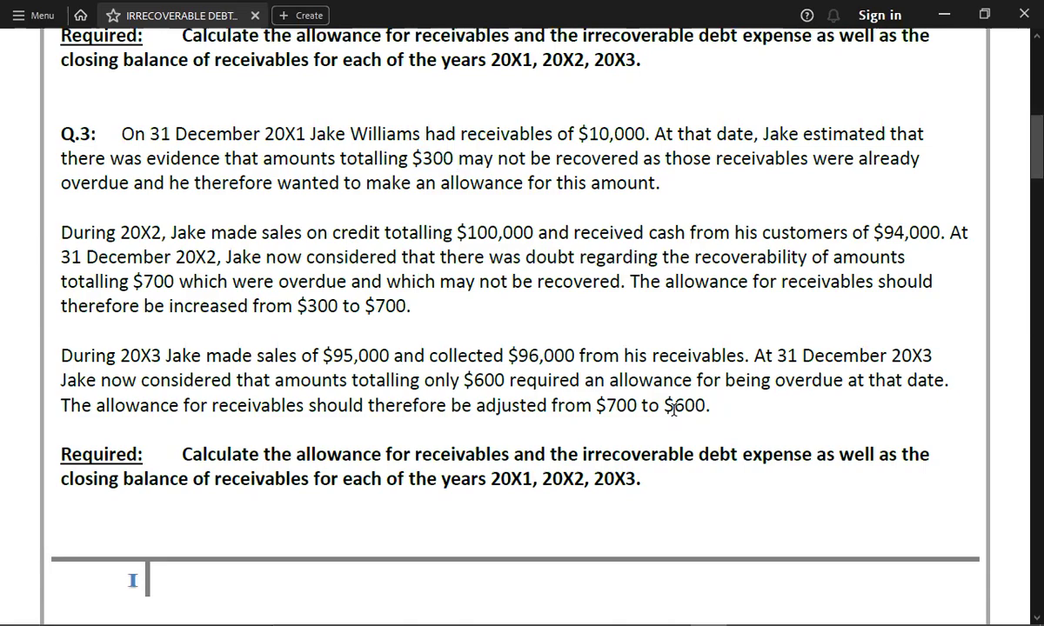
# - In the Excel workbook's 20X3 profit and loss statement, enter -100 for both the decrease in allowance and the irrecoverable debts for the year
pyautogui.hotkey('alt', 'Tab')
pyautogui.hotkey('alt', 'Tab')
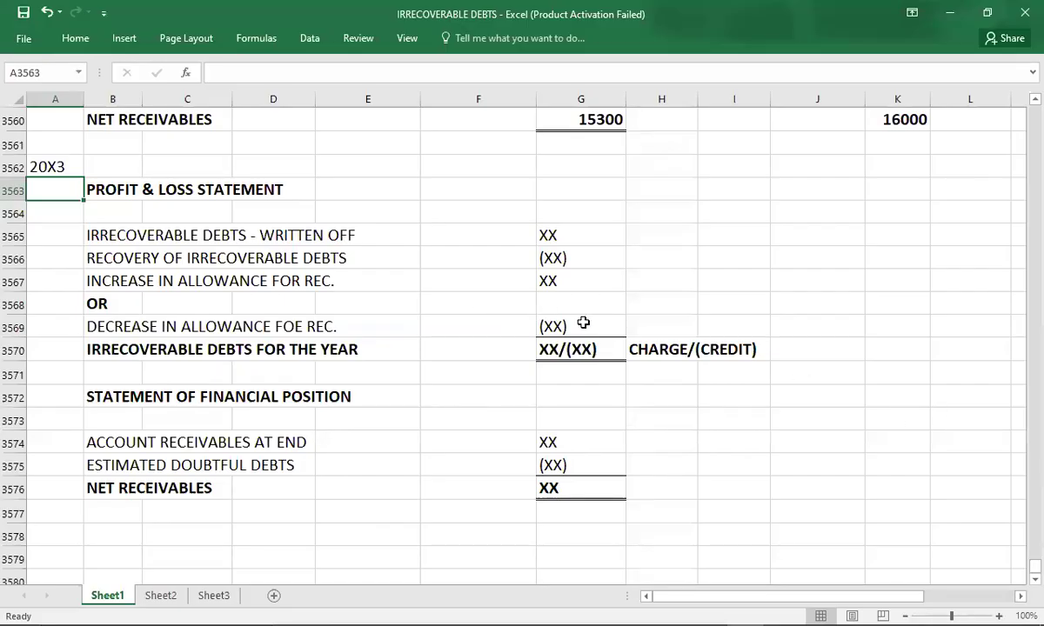
pyautogui.click(611, 326)
pyautogui.write('-100')
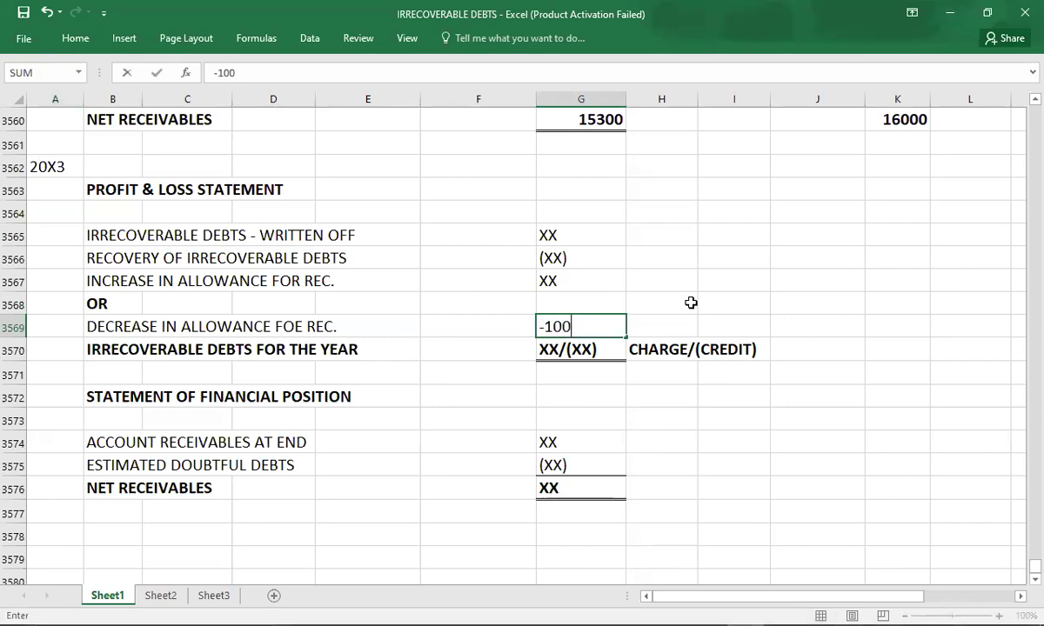
pyautogui.press('Return')
pyautogui.write('-100')
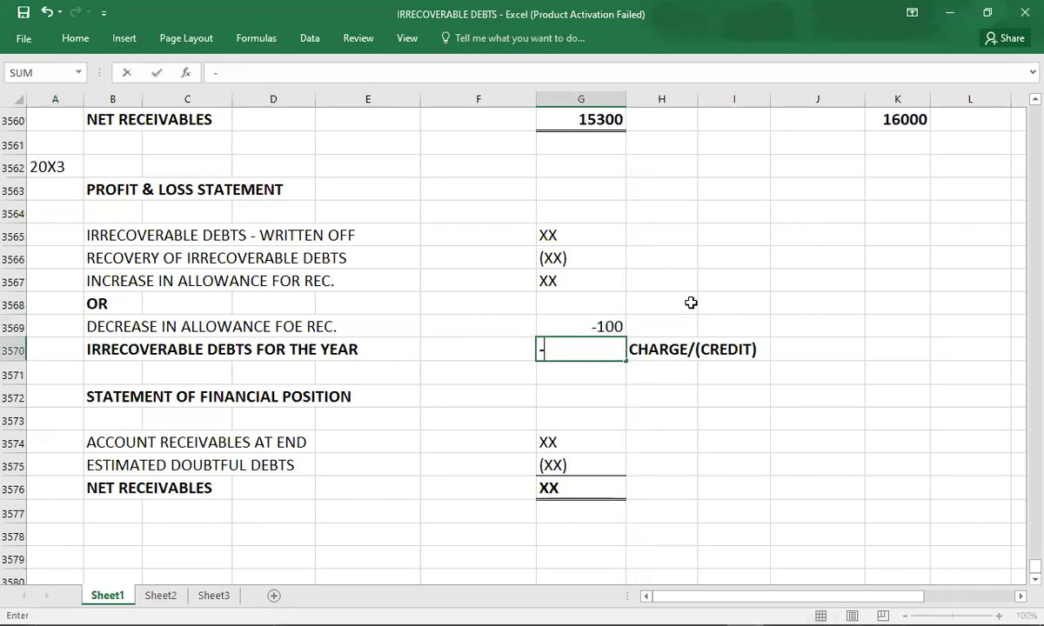
pyautogui.press('Return')
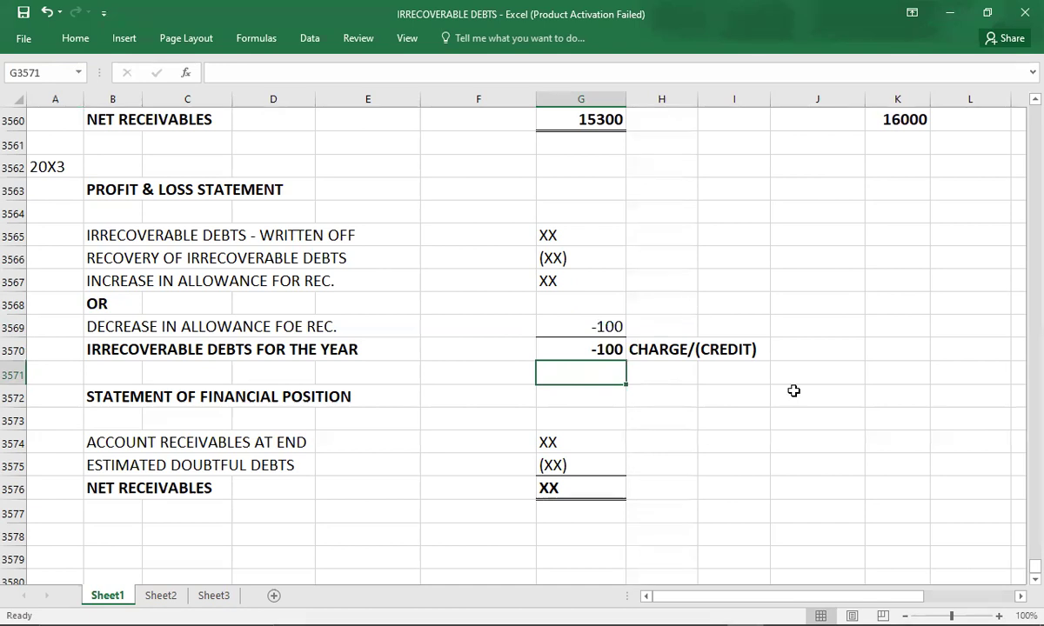
# - Start the 20X3 receivables working with opening receivables 16000 in K3573 and sales 95000 in K3574
pyautogui.click(871, 415)
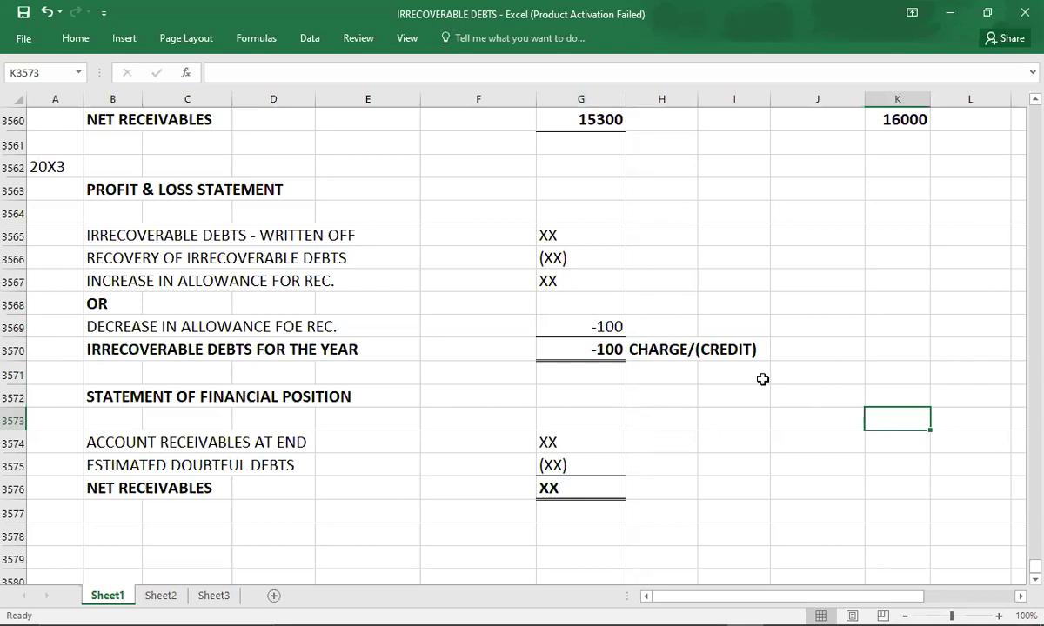
pyautogui.write('16000')
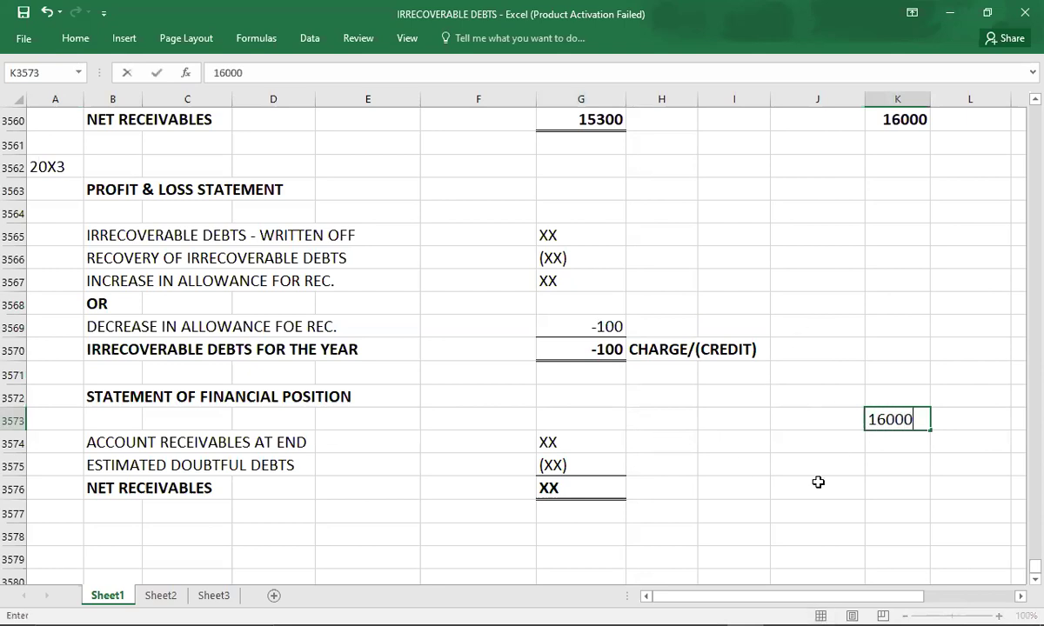
pyautogui.press('Return')
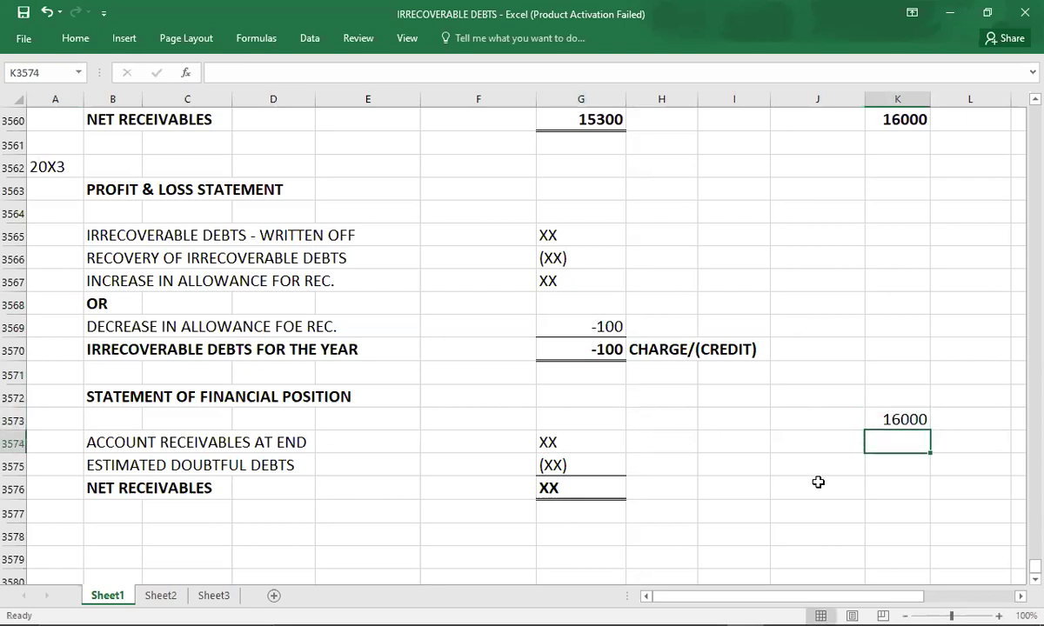
pyautogui.hotkey('alt', 'Tab')
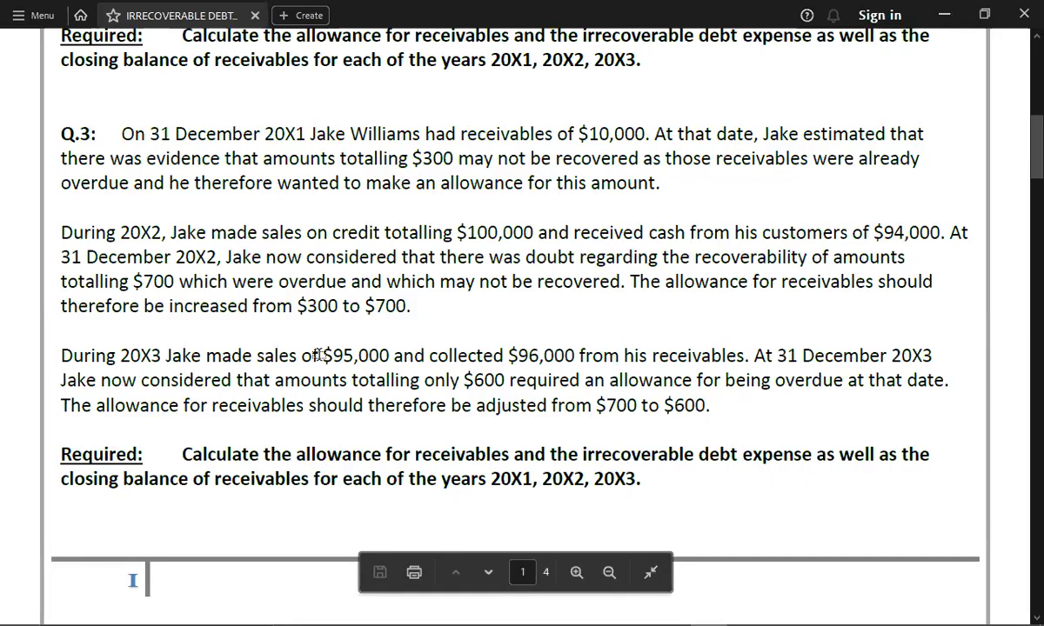
pyautogui.hotkey('alt', 'Tab')
pyautogui.write('95000')
pyautogui.press('Return')
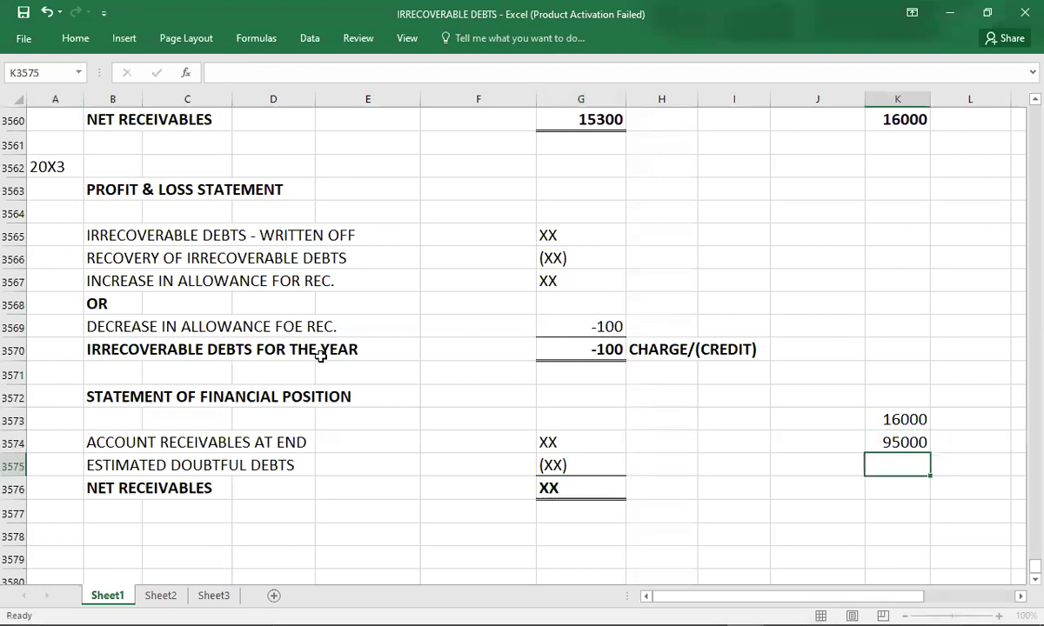
# - Enter the 20X3 cash collected -96000 in K3575 and a bold closing balance of 15000 in K3576
pyautogui.write('-')
pyautogui.hotkey('alt', 'Tab')
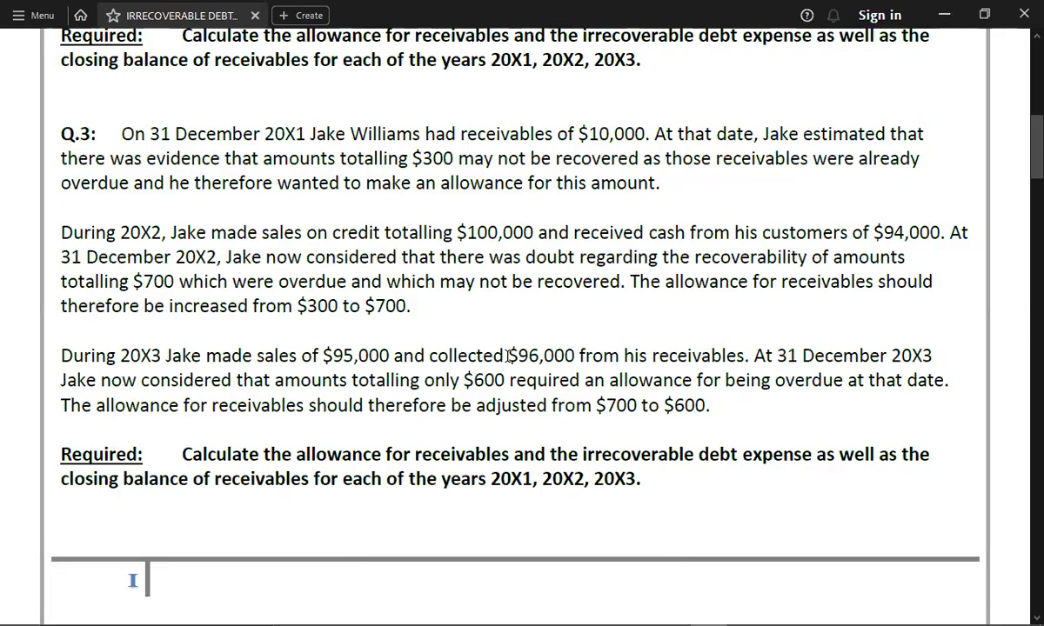
pyautogui.hotkey('alt', 'Tab')
pyautogui.write('96000')
pyautogui.press('Return')
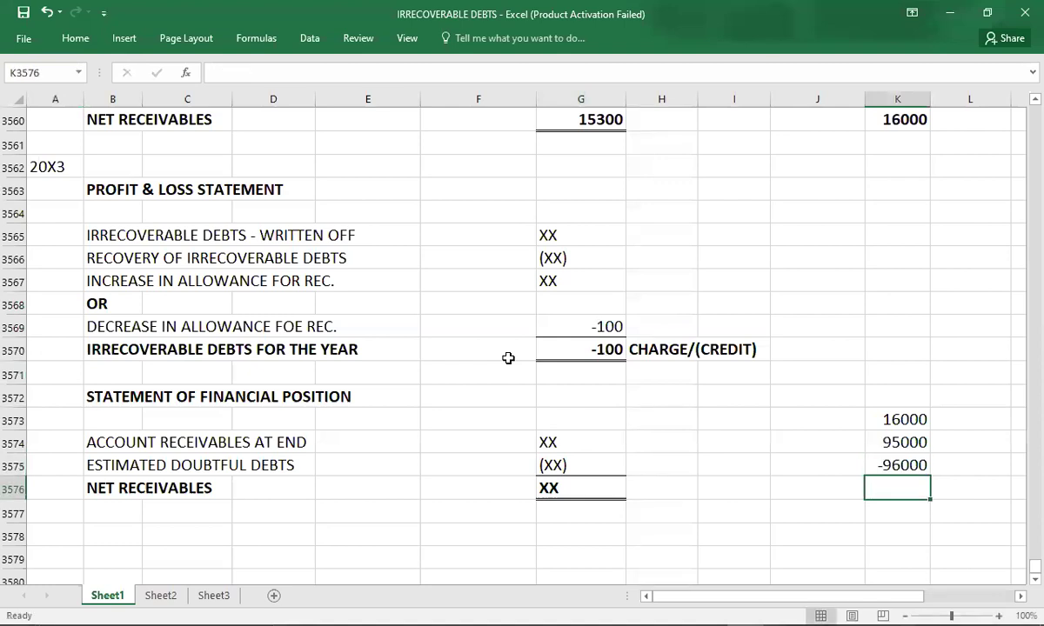
pyautogui.write('15000')
pyautogui.hotkey('ctrl', 'Return')
pyautogui.hotkey('ctrl', 'b')
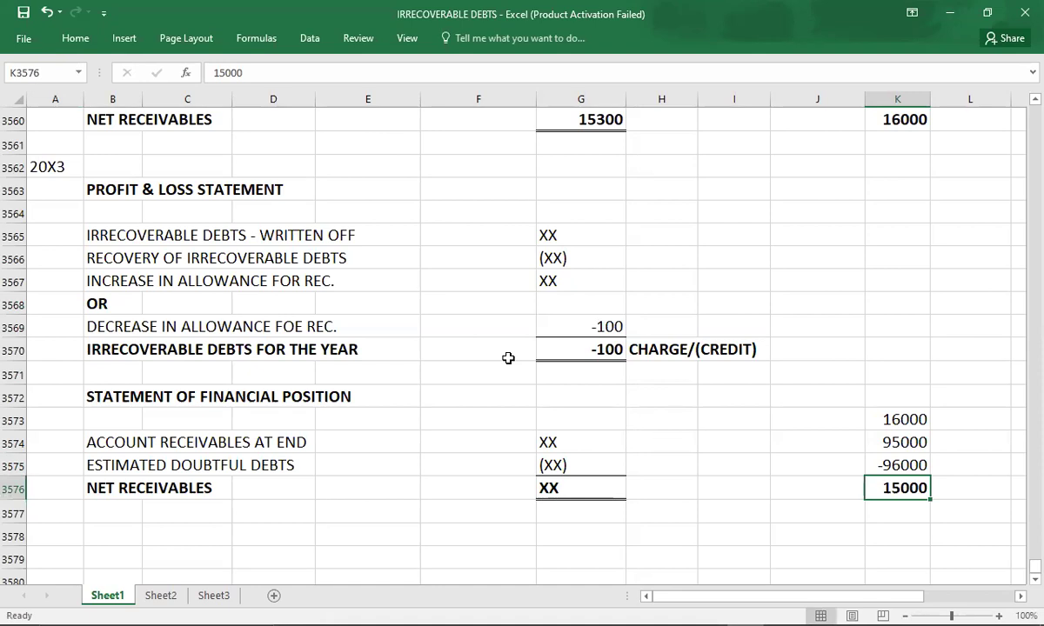
# - In the 20X3 statement of financial position, enter account receivables at end of 15000 and estimated doubtful debts of -600, taken from Q.3
pyautogui.click(582, 443)
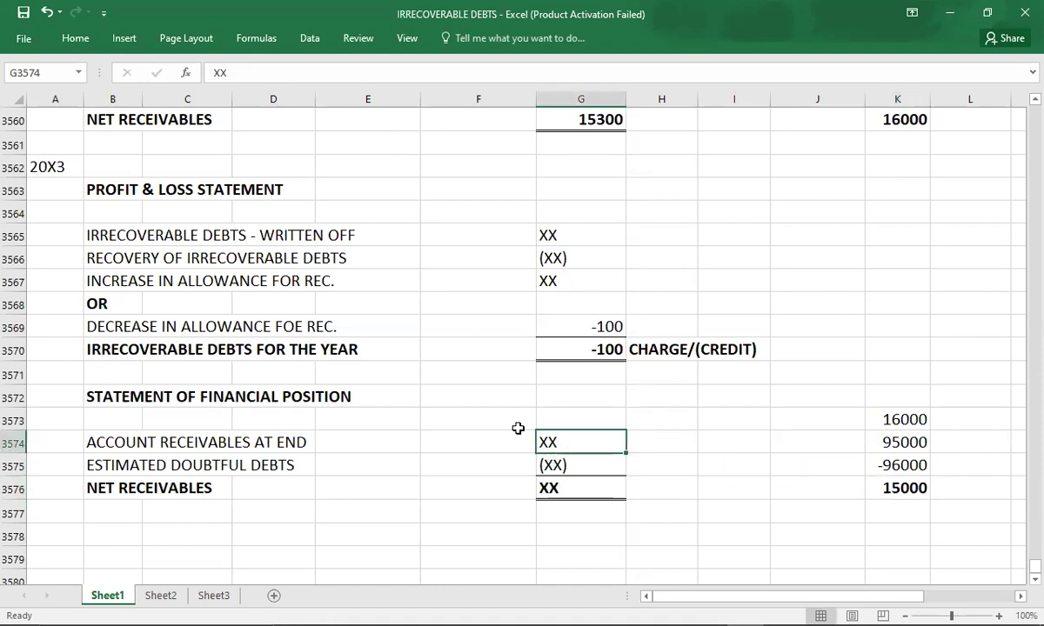
pyautogui.write('15000')
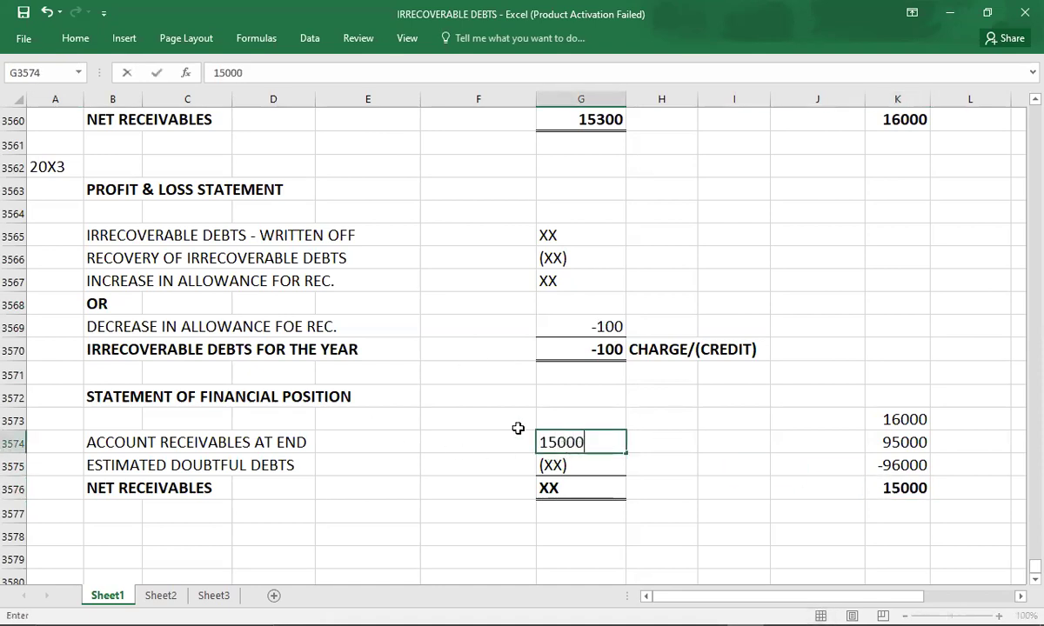
pyautogui.press('Return')
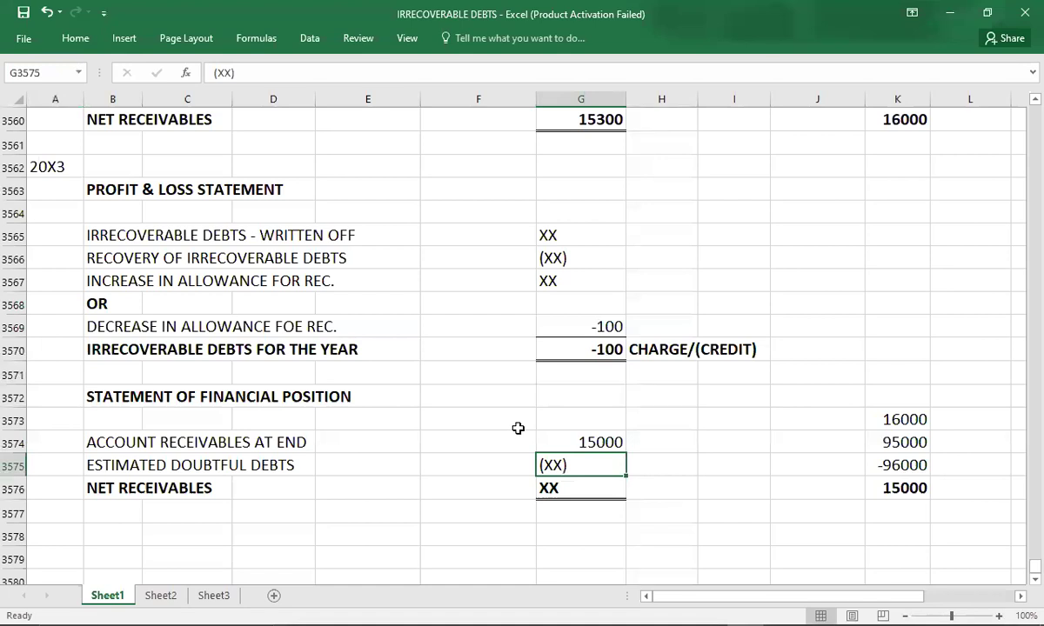
pyautogui.write('-')
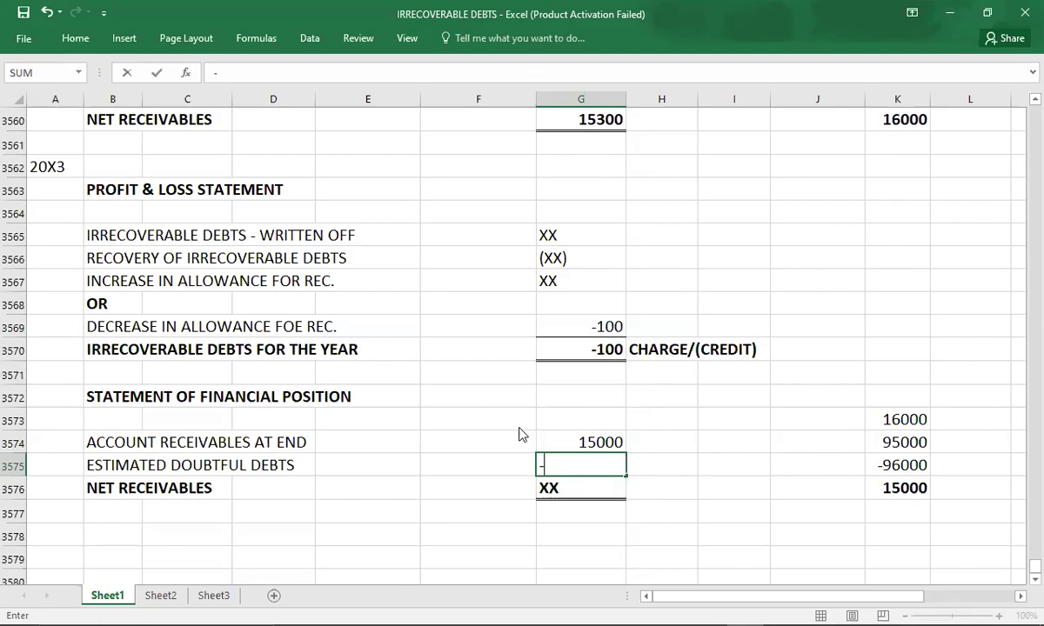
pyautogui.hotkey('alt', 'Tab')
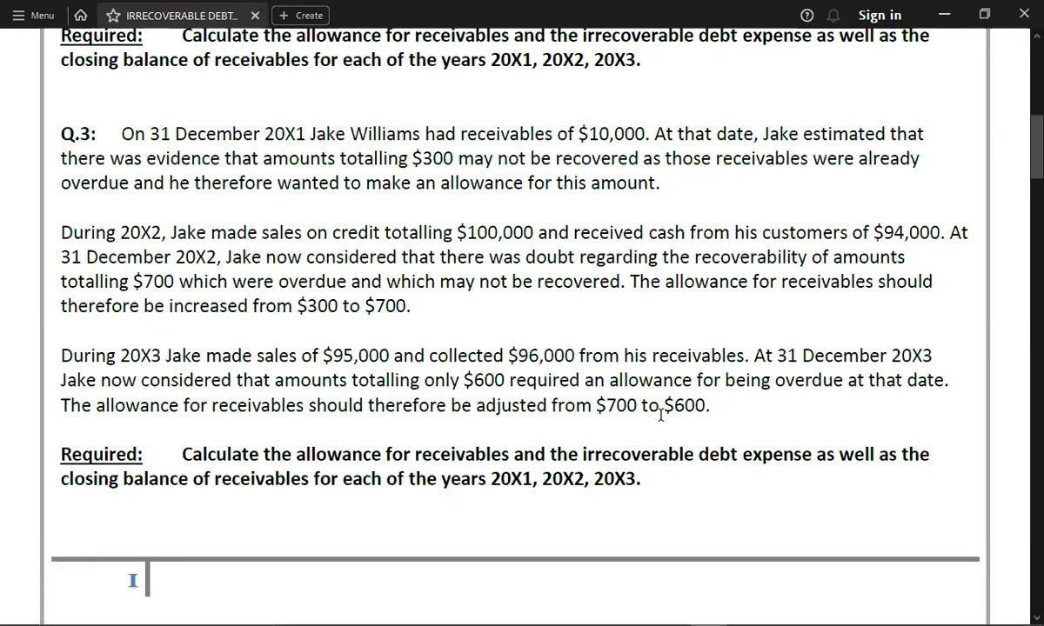
pyautogui.hotkey('alt', 'Tab')
pyautogui.write('600')
pyautogui.press('Return')
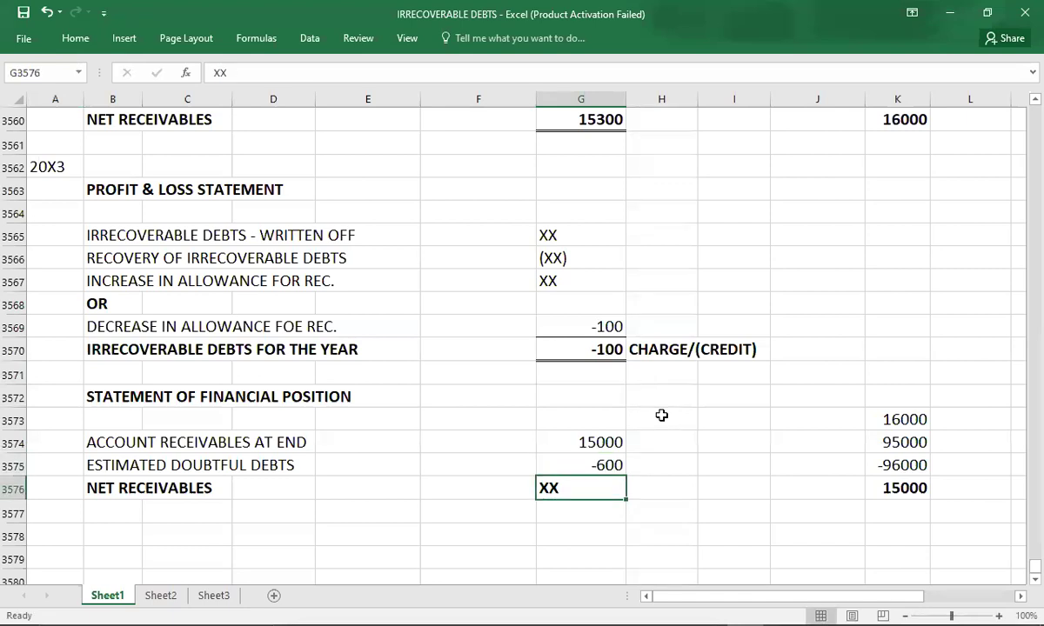
# - Enter 14400 as the 20X3 net receivables in G3576
pyautogui.write('14400')
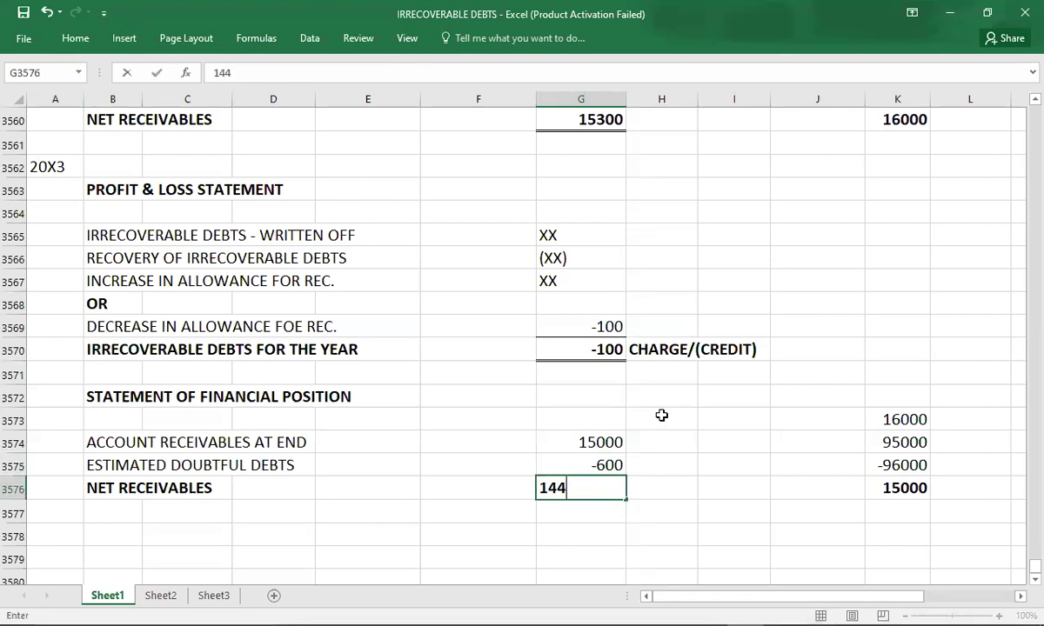
pyautogui.press('Return')
pyautogui.press('Return')
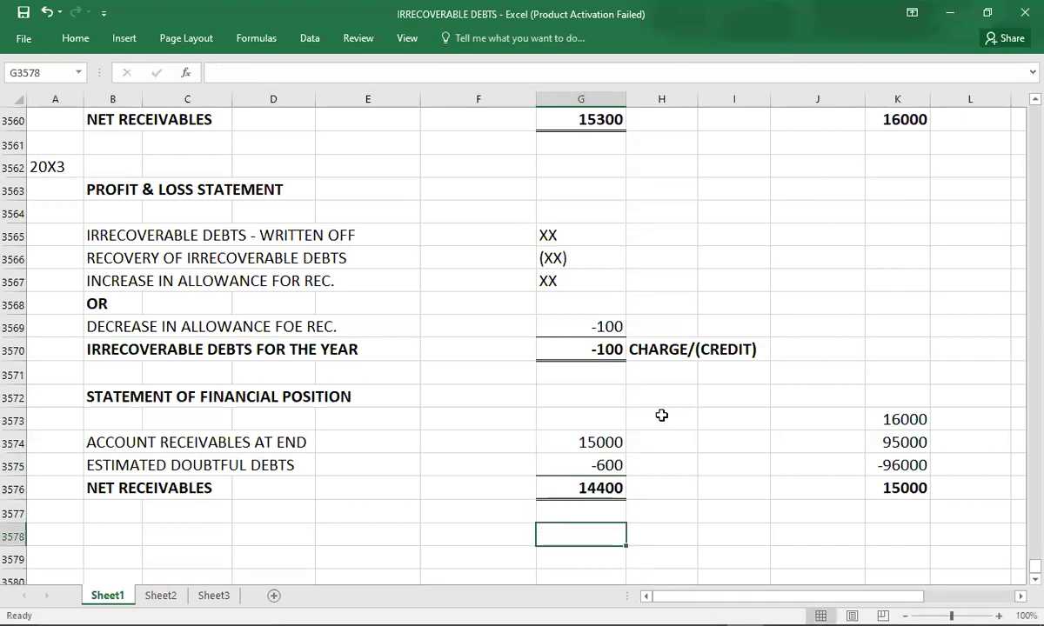
# - Check the 20X3 statements and receivables working against the Q.3 text in the question document, and bring up Q.4 there
pyautogui.click(583, 226)
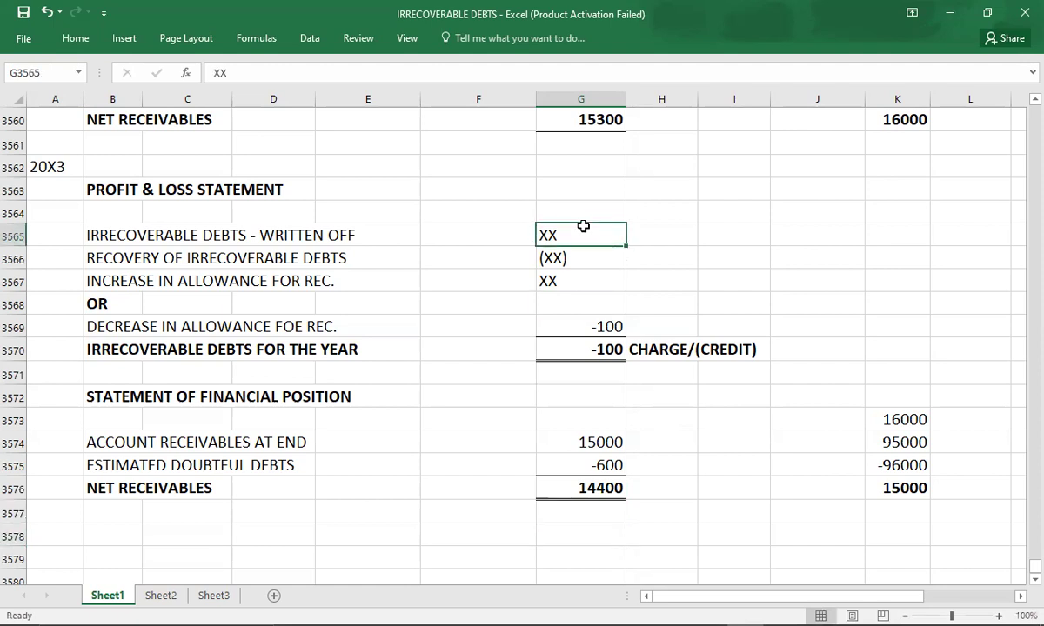
pyautogui.hotkey('alt', 'Tab')
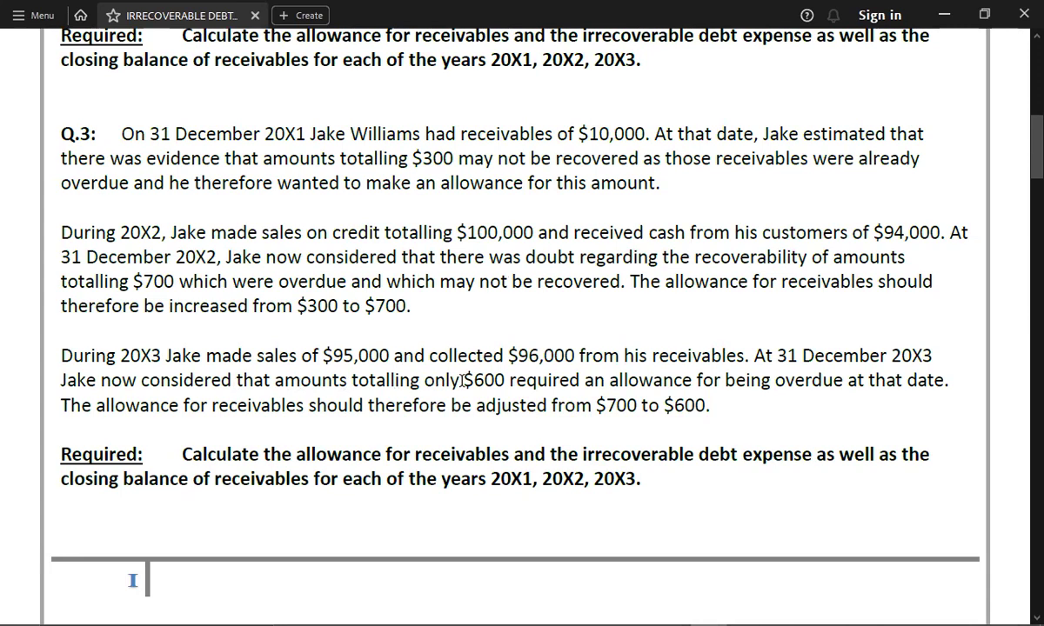
pyautogui.hotkey('alt', 'Tab')
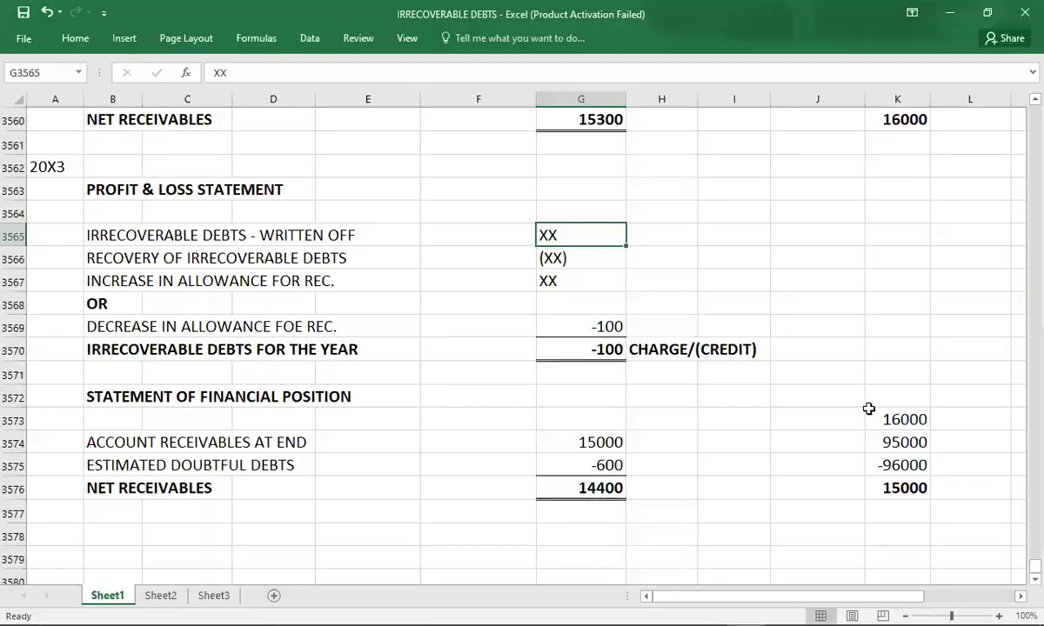
pyautogui.click(877, 421)
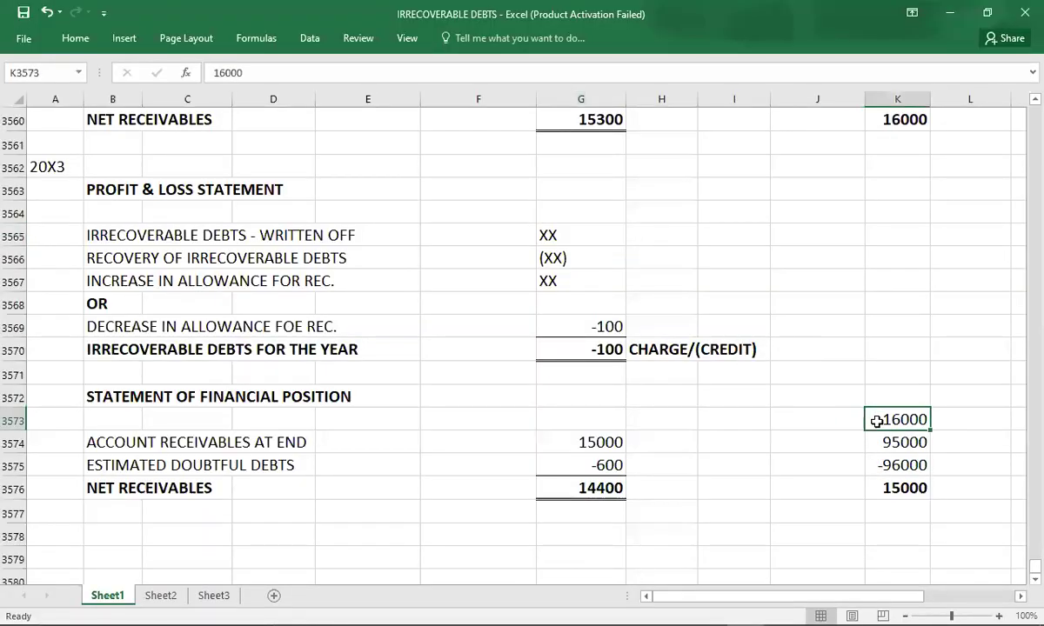
pyautogui.click(873, 488)
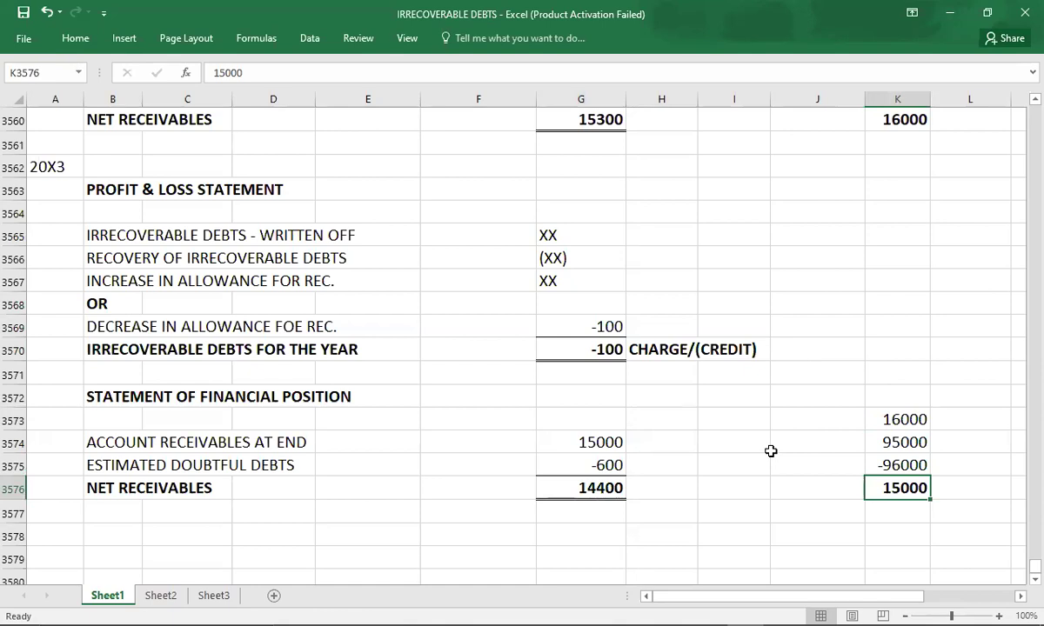
pyautogui.hotkey('alt', 'Tab')
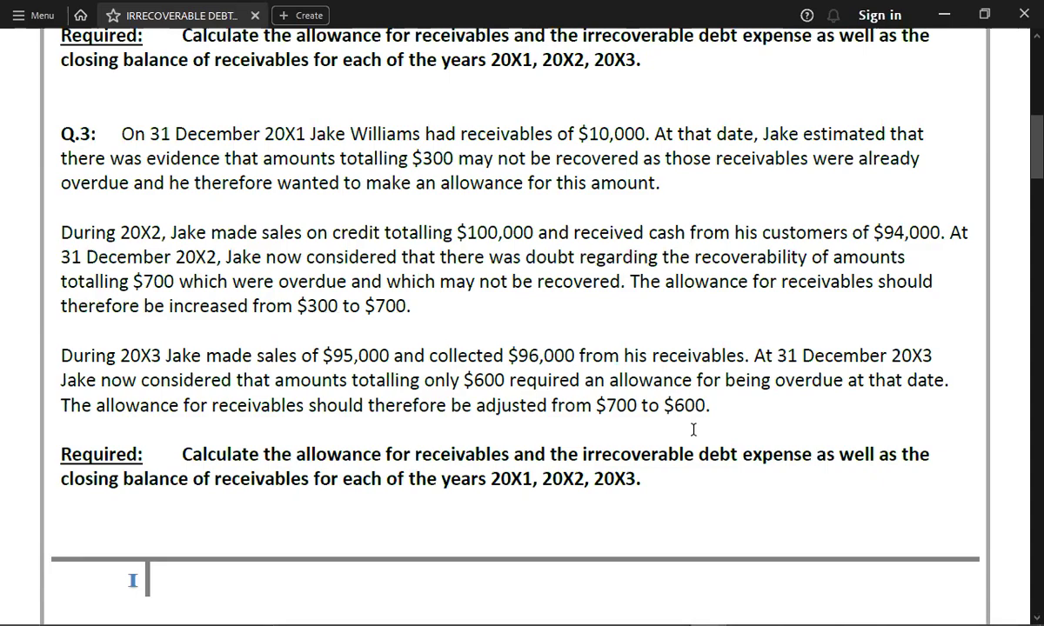
pyautogui.hotkey('alt', 'Tab')
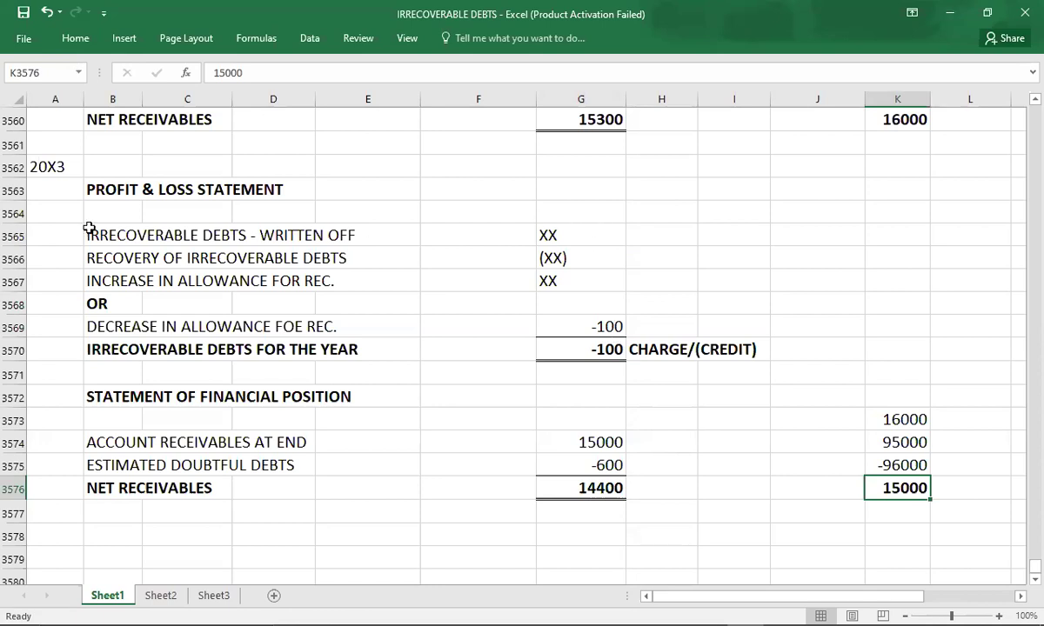
pyautogui.click(61, 169)
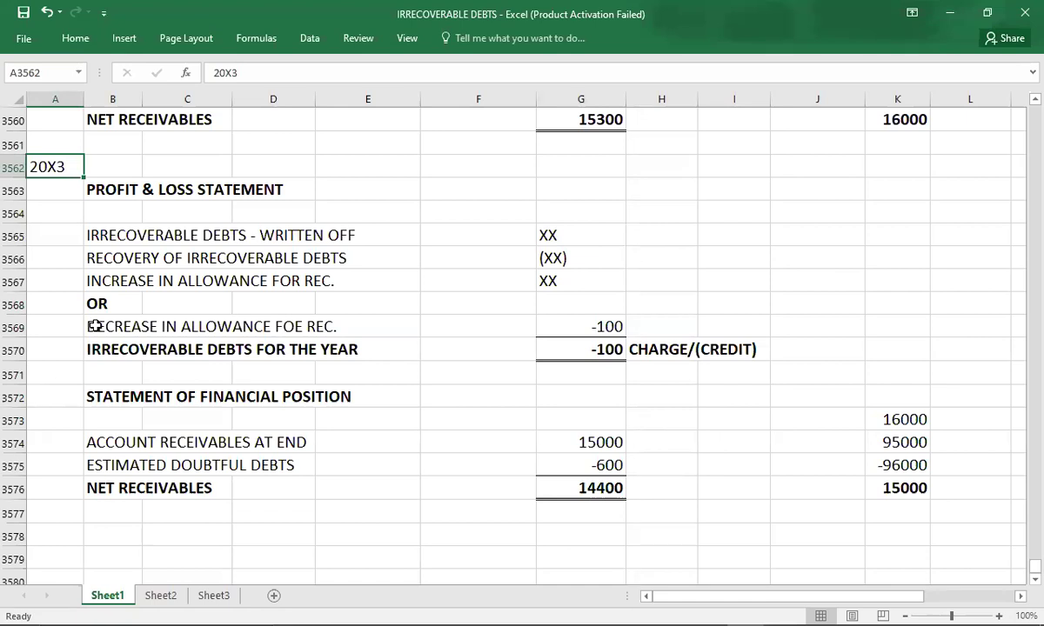
pyautogui.hotkey('alt', 'Tab')
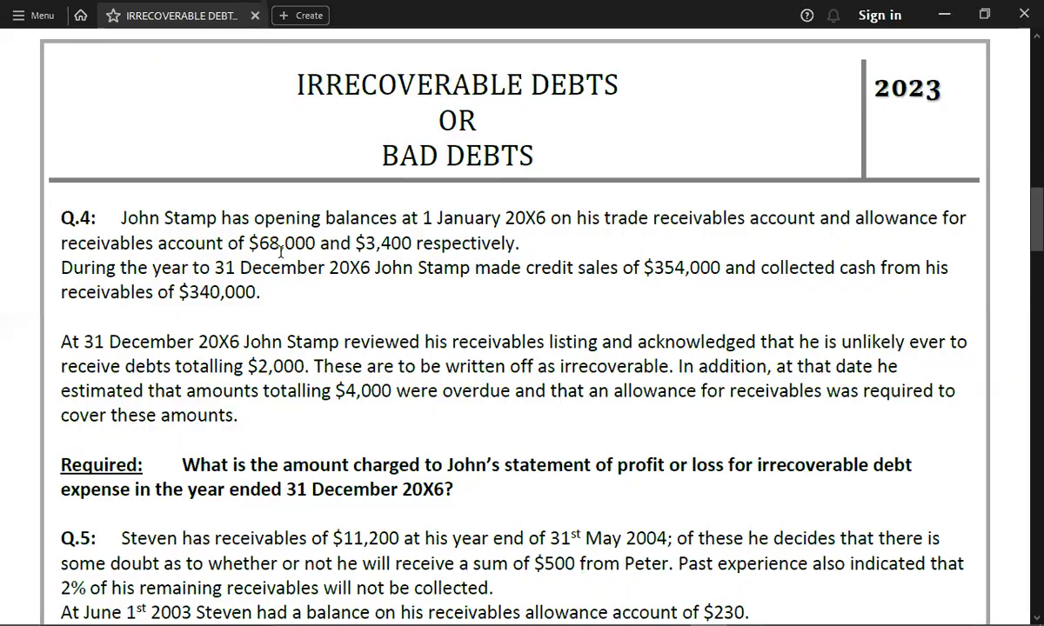